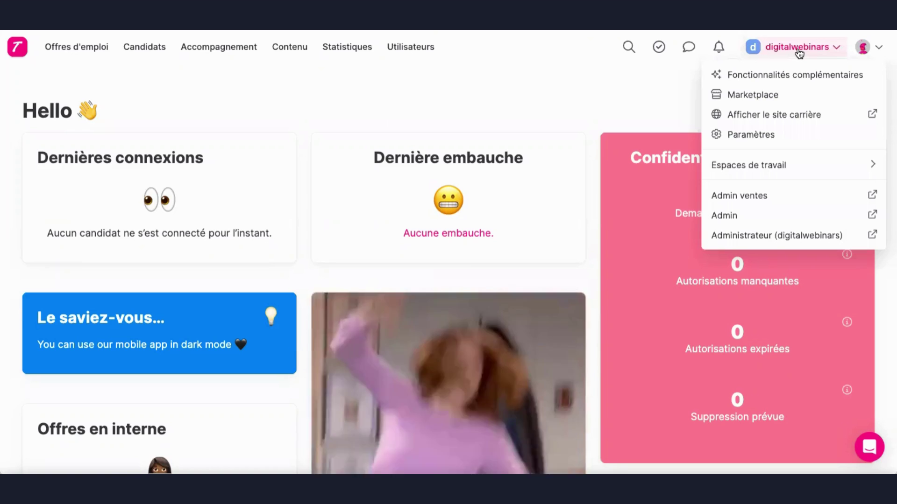
View the description of the Kit d'entretien feature among the Fonctionnalités complémentaires and close it
click(794, 81)
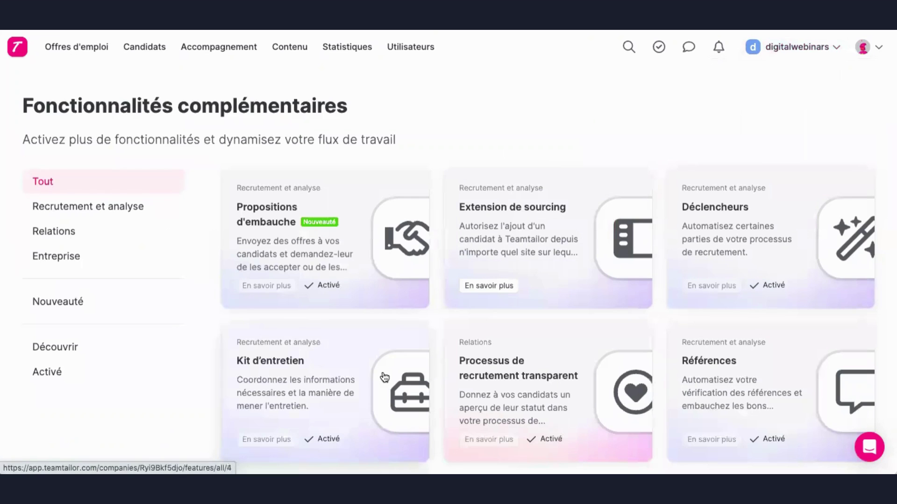
scroll(314, 374, down, 2)
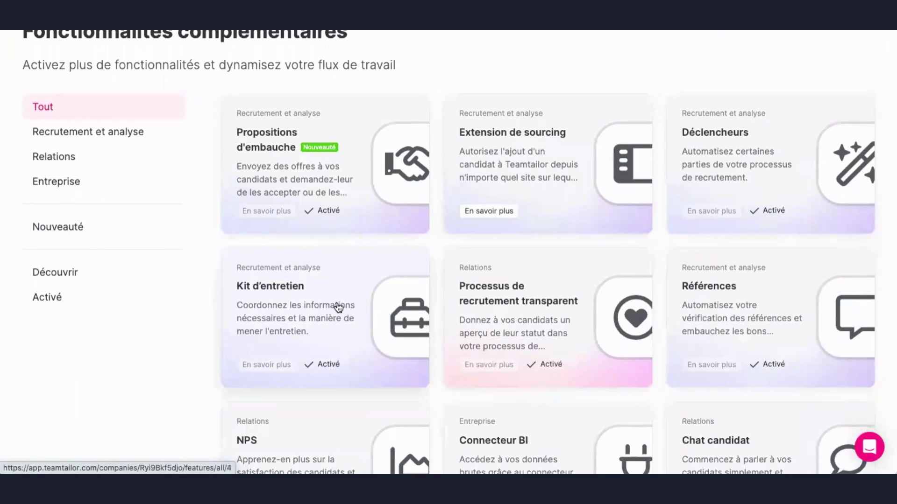
click(339, 301)
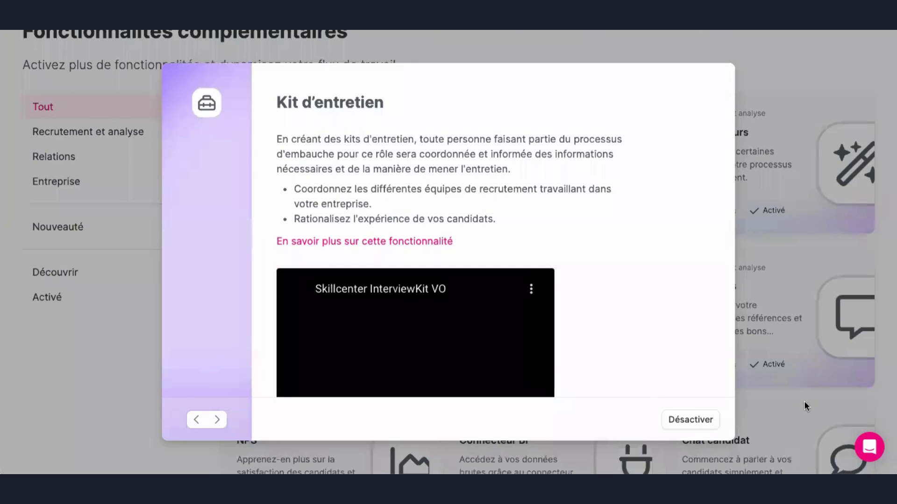
click(803, 401)
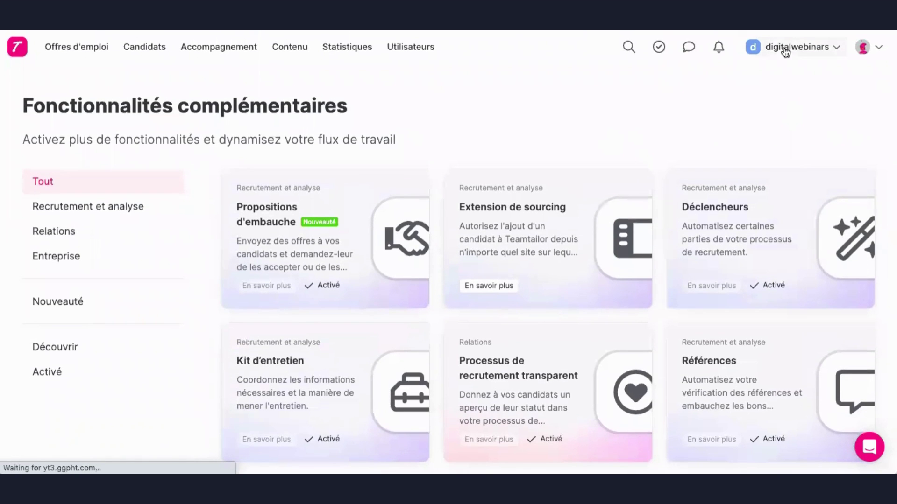
Open the Kits d'entretien list in the recruitment section of the company settings
click(802, 52)
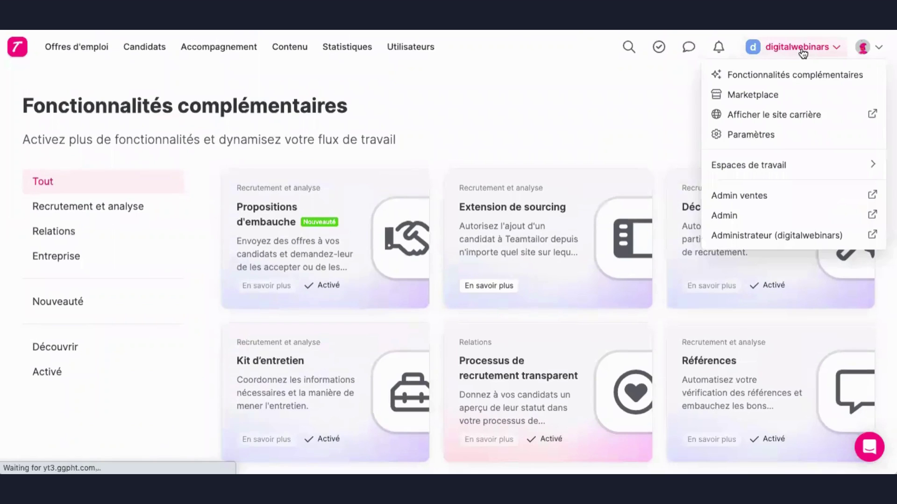
click(752, 136)
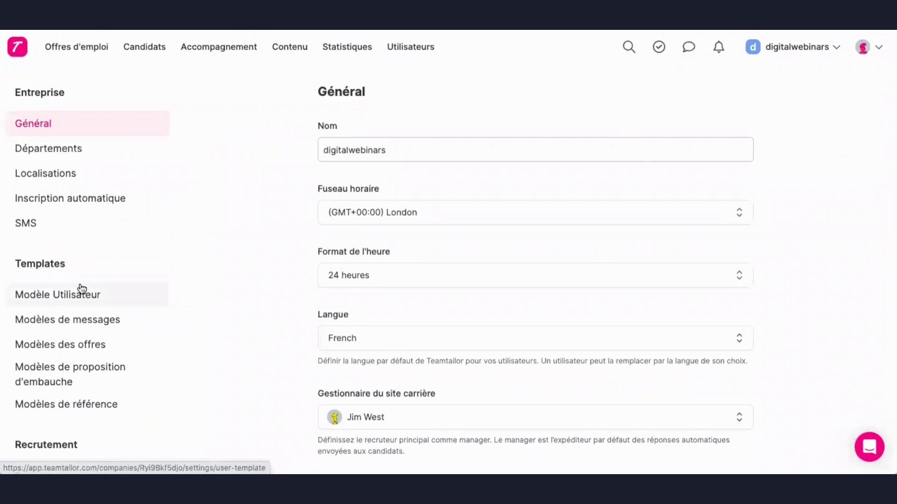
scroll(82, 290, down, 2)
scroll(81, 289, down, 8)
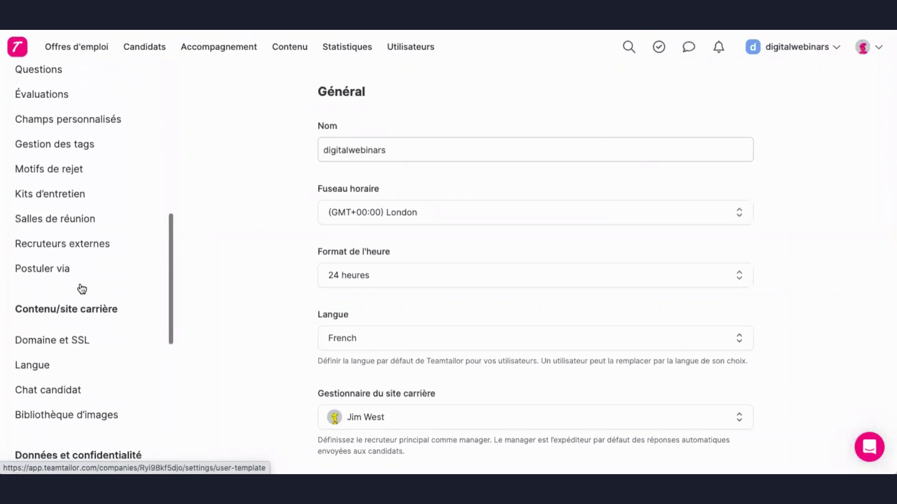
scroll(80, 285, up, 1)
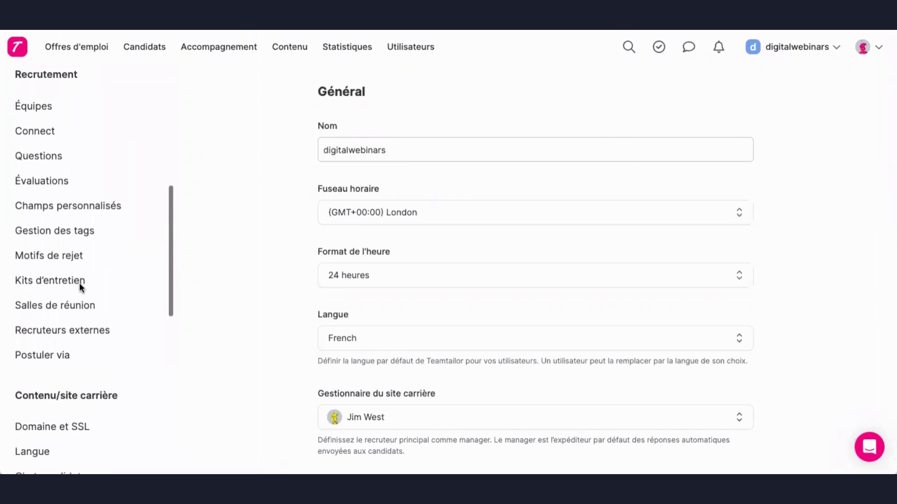
click(53, 285)
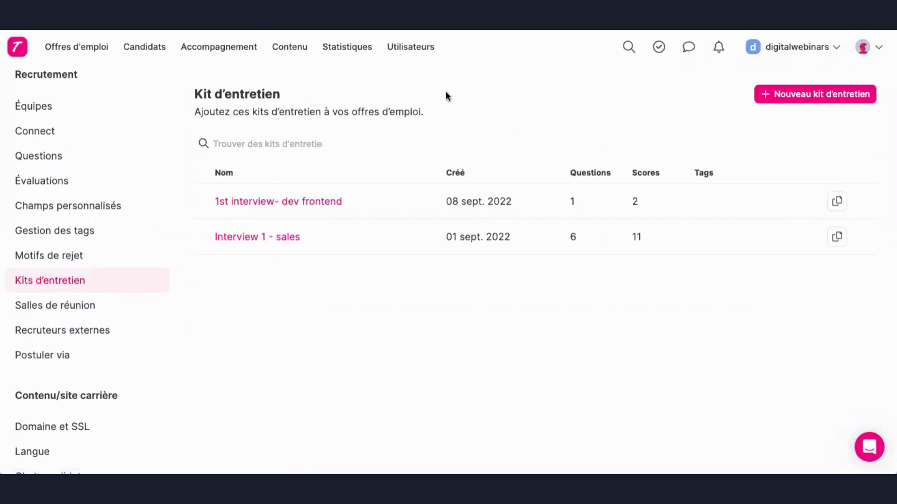
Examine the blank form for a new interview kit and return to the kit list without creating one
click(816, 94)
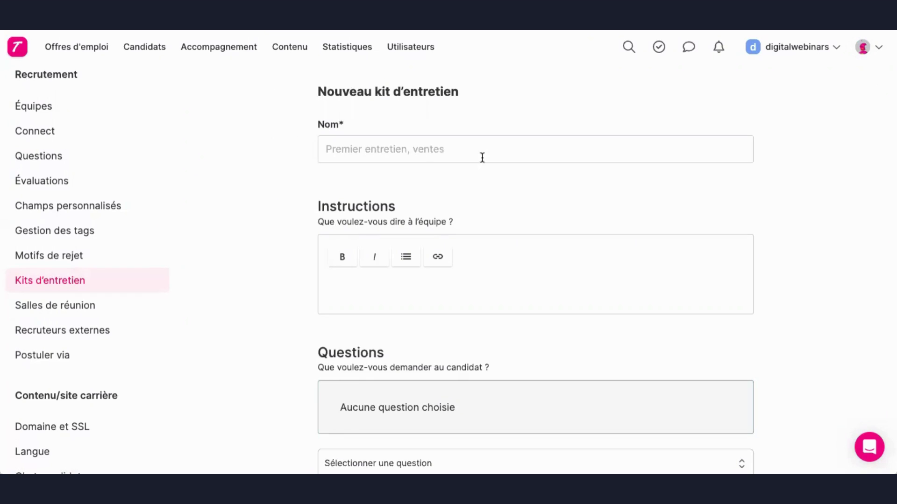
scroll(383, 210, down, 1)
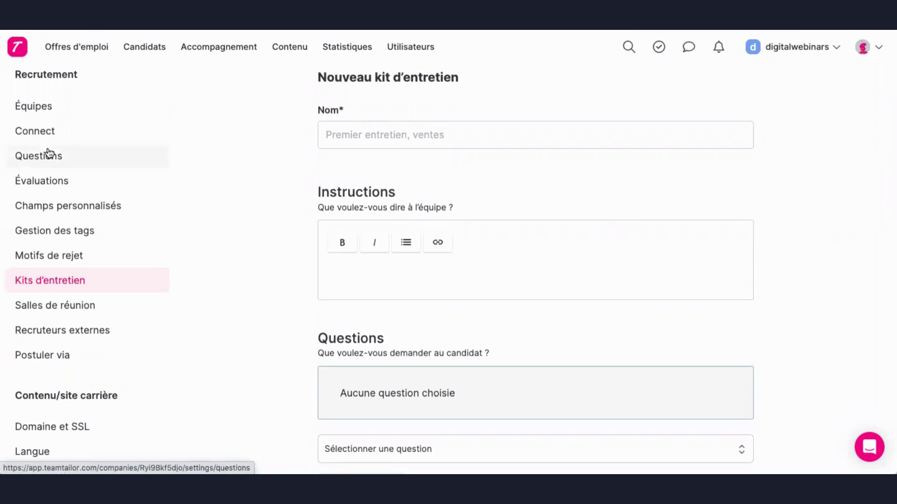
click(67, 276)
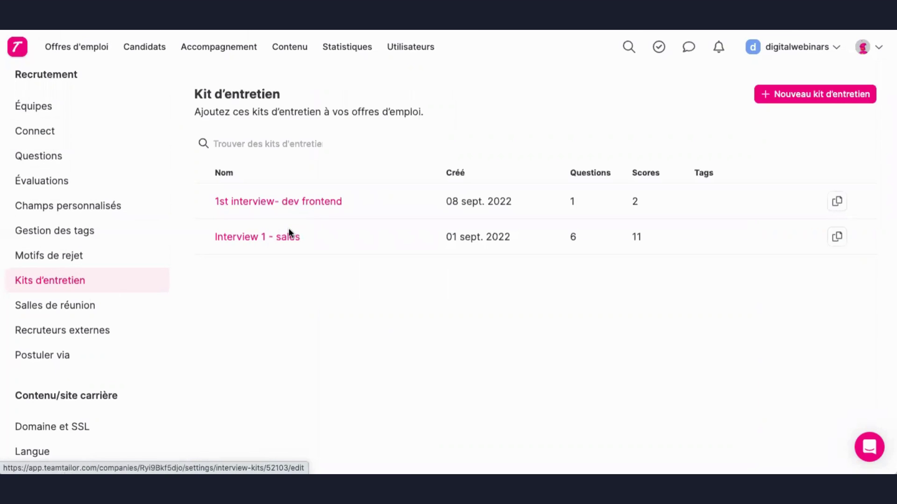
Open the "Interview 1 - sales" kit and review its instructions, its questions and the existing questions available to add
click(283, 240)
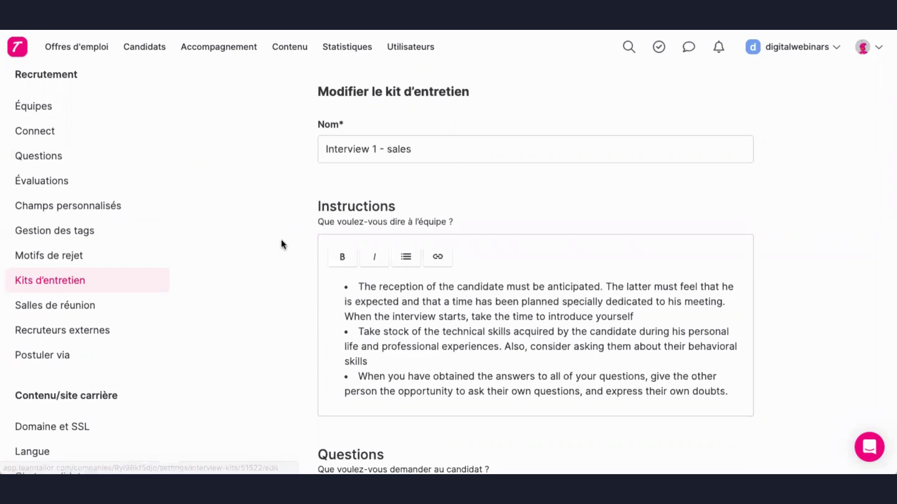
scroll(391, 154, down, 3)
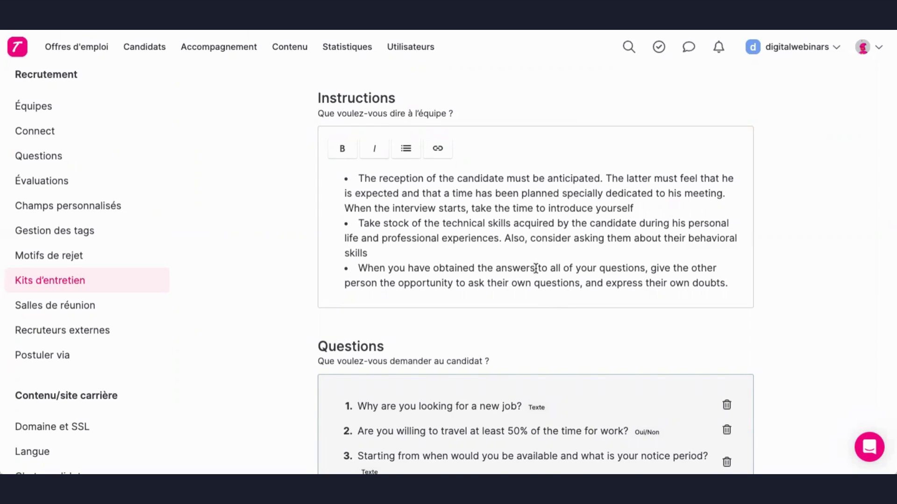
scroll(536, 268, down, 4)
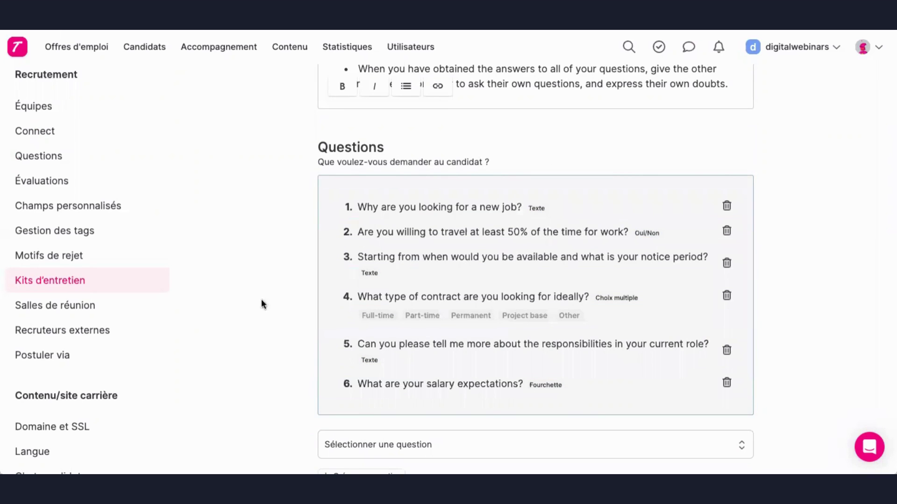
scroll(657, 288, down, 2)
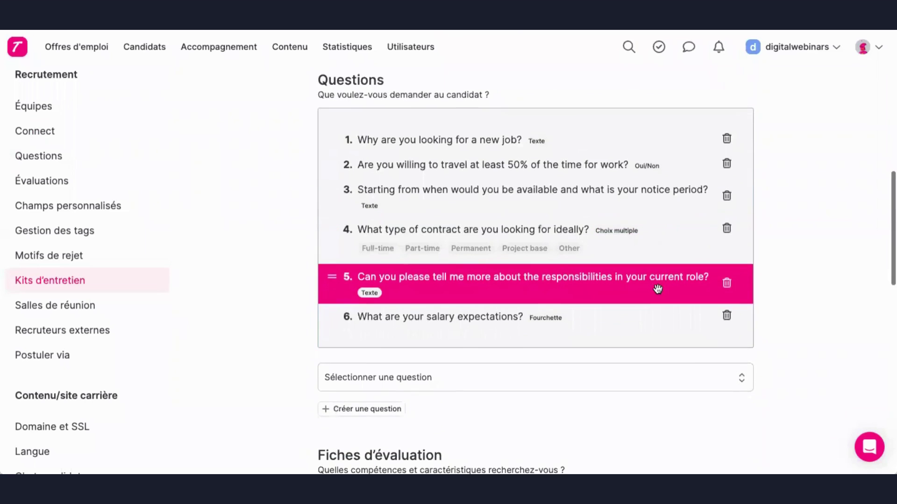
click(601, 378)
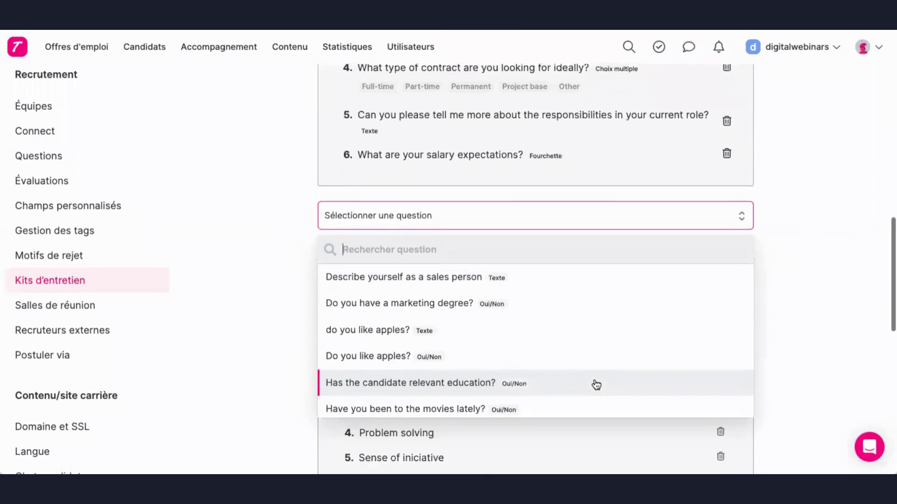
click(243, 289)
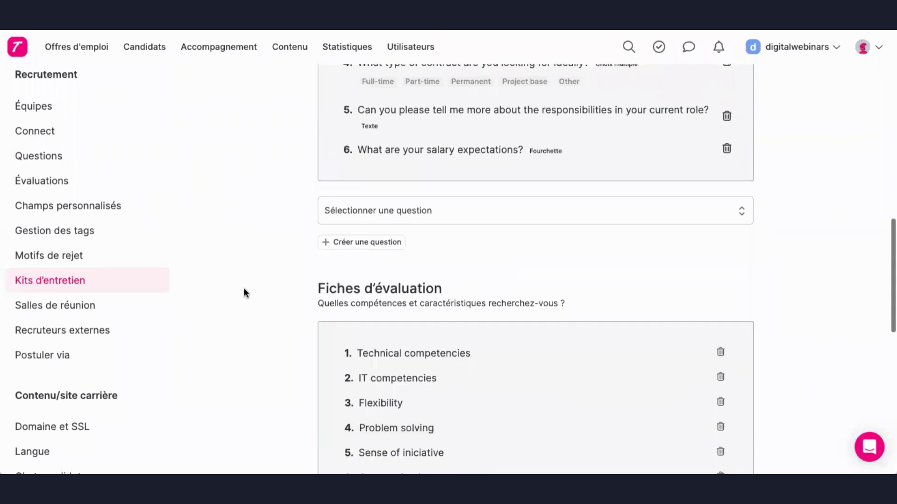
Start a new question in the kit, try the Oui/Non and Texte types, and discard it without saving
click(373, 241)
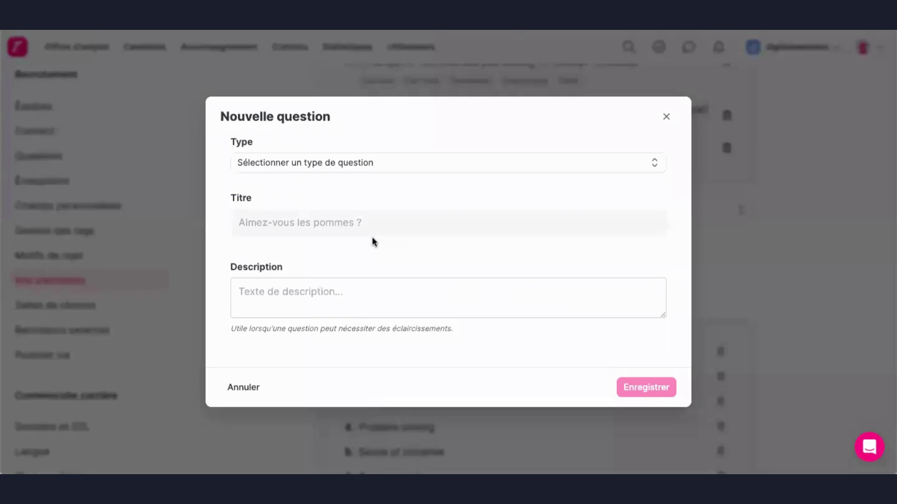
click(470, 172)
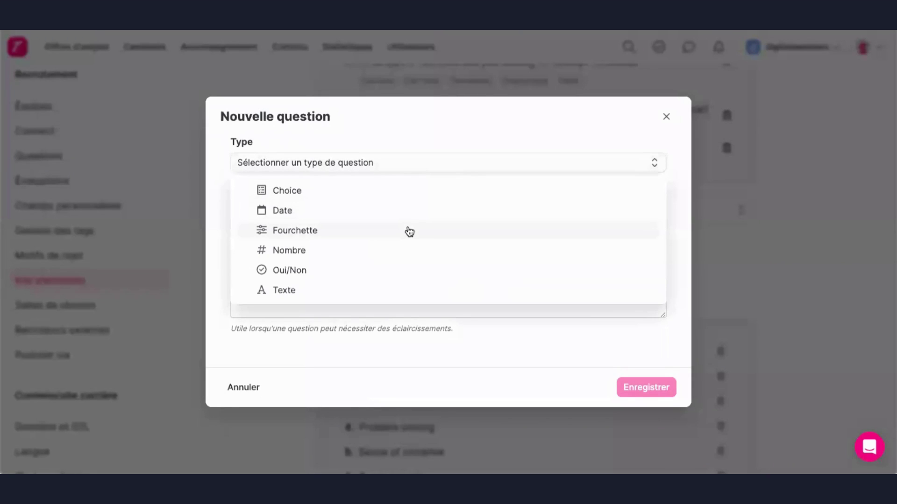
click(359, 270)
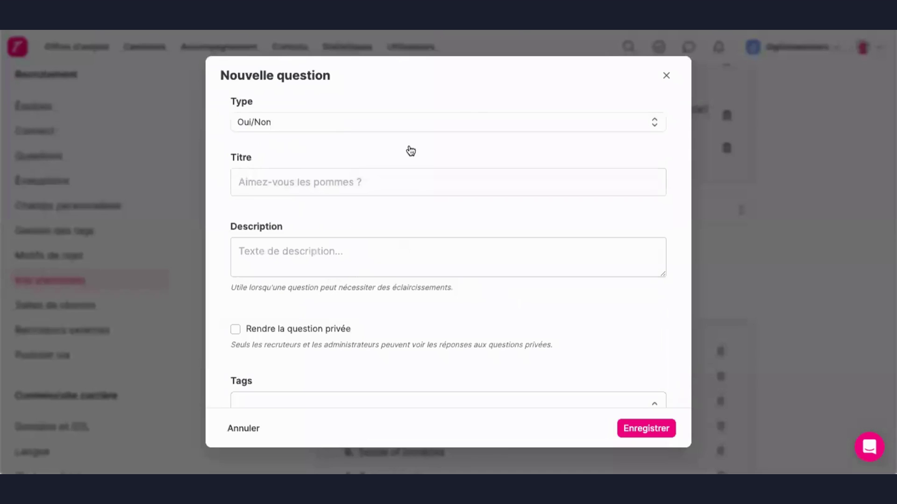
click(465, 123)
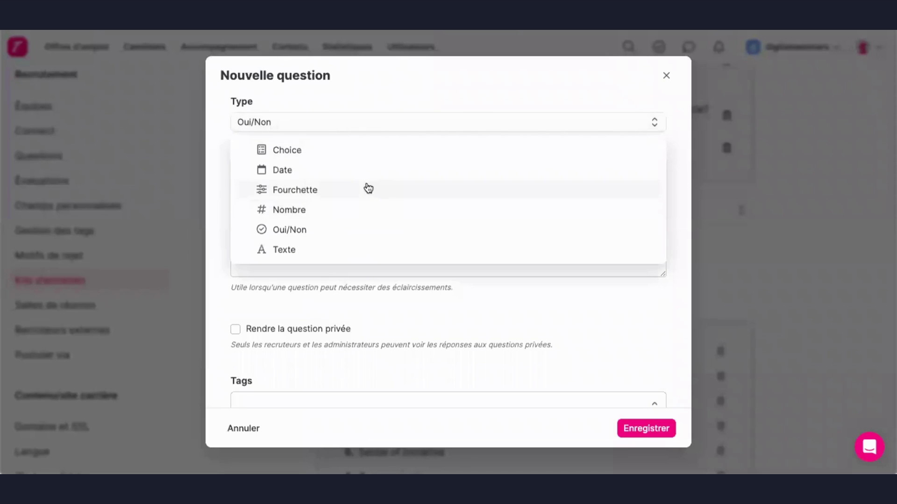
click(278, 249)
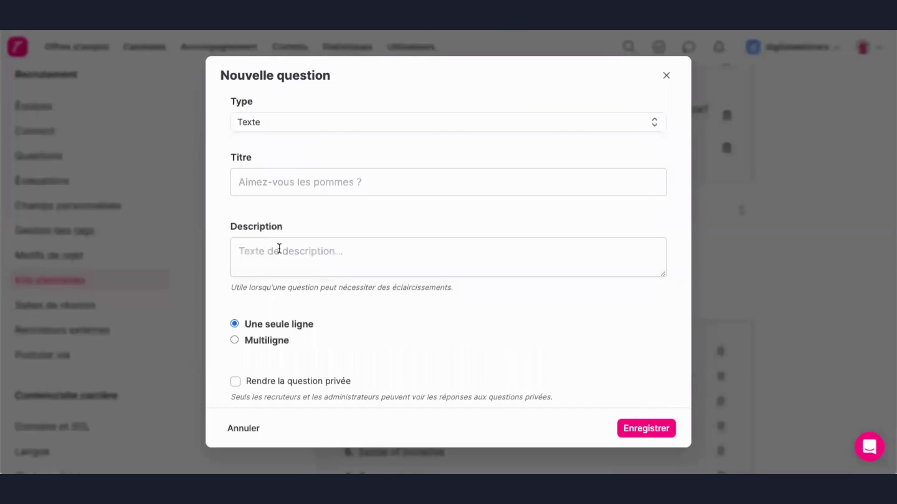
click(339, 182)
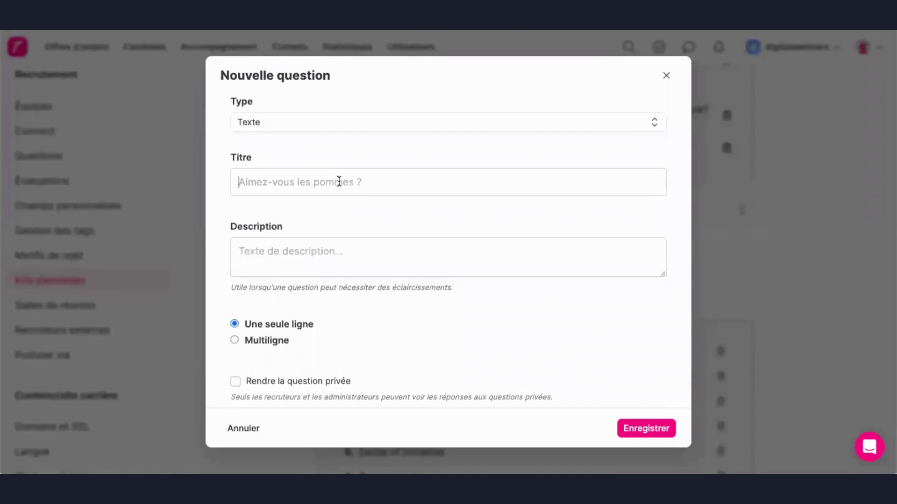
click(349, 256)
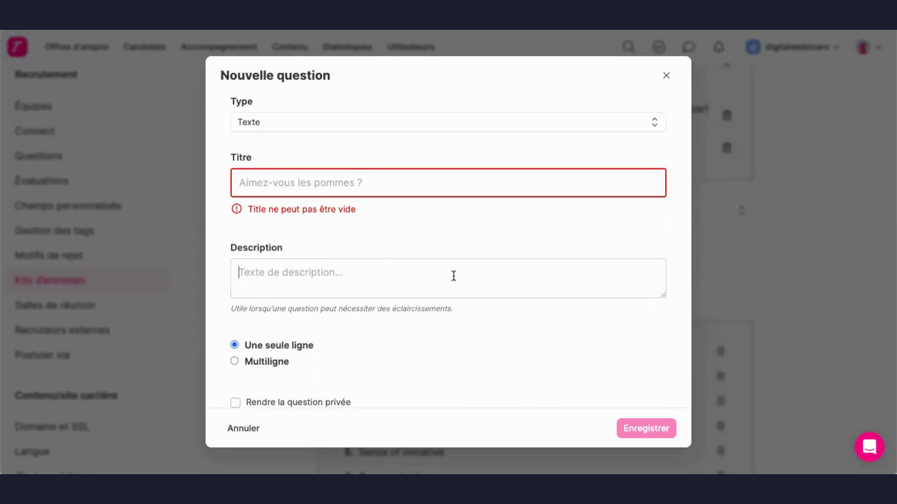
scroll(682, 304, down, 3)
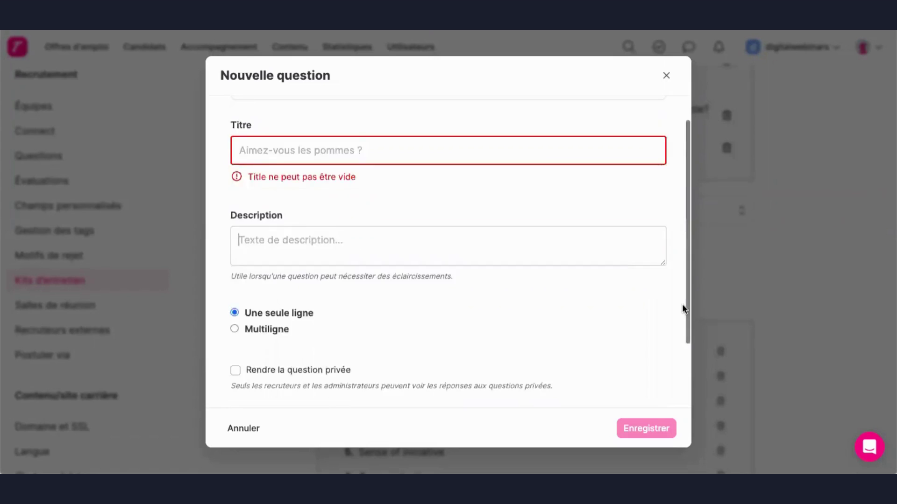
click(666, 76)
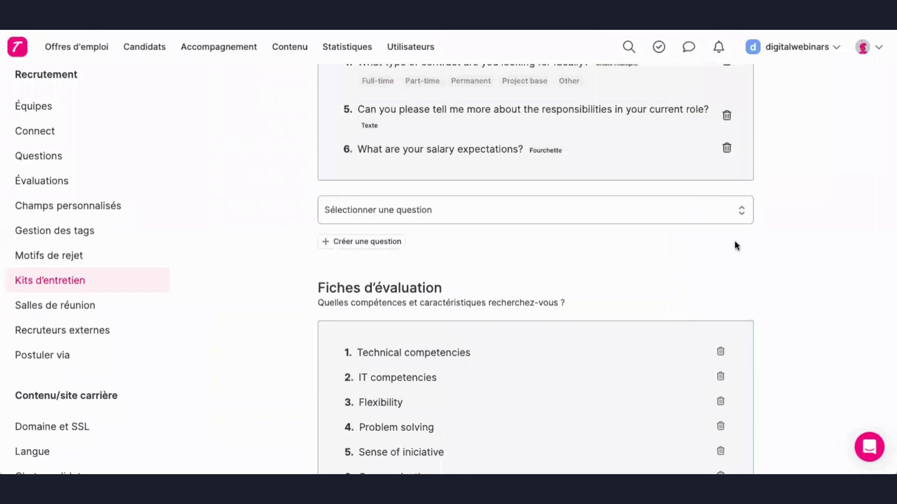
Review the skills and personality traits in the kit's Fiches d'évaluation and save the kit
scroll(761, 271, down, 3)
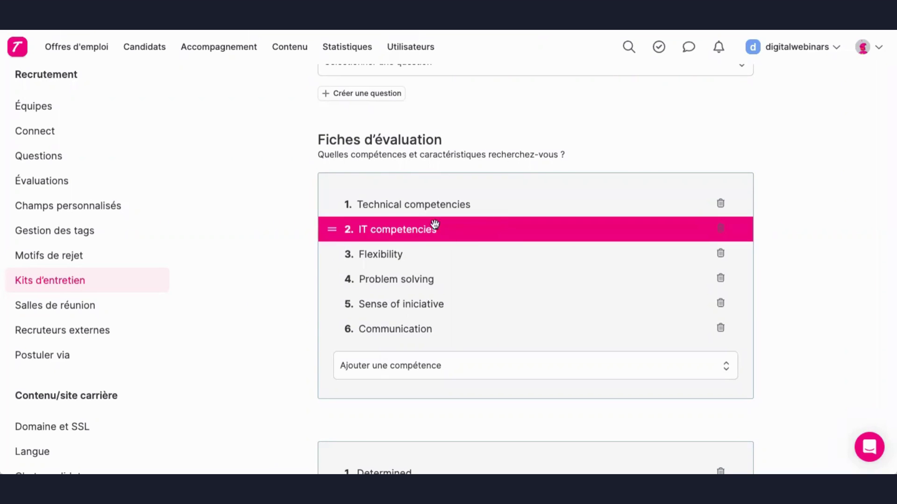
click(456, 363)
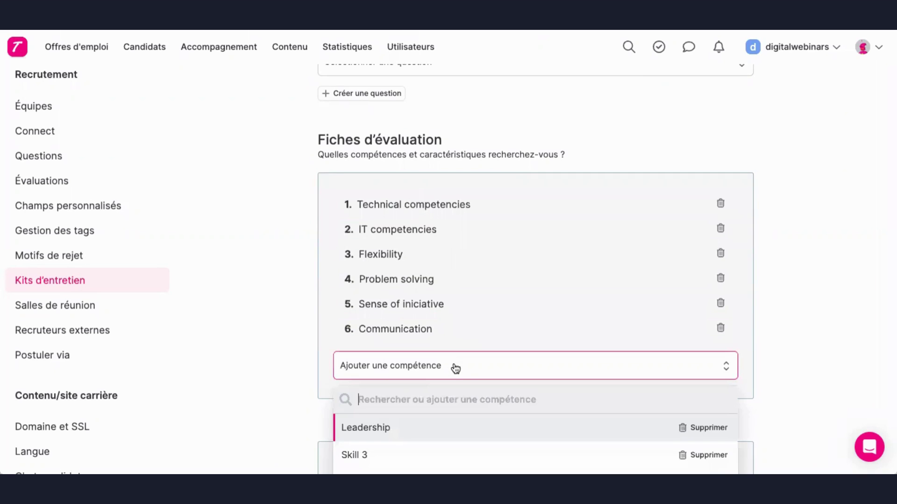
scroll(464, 364, down, 7)
scroll(475, 304, up, 2)
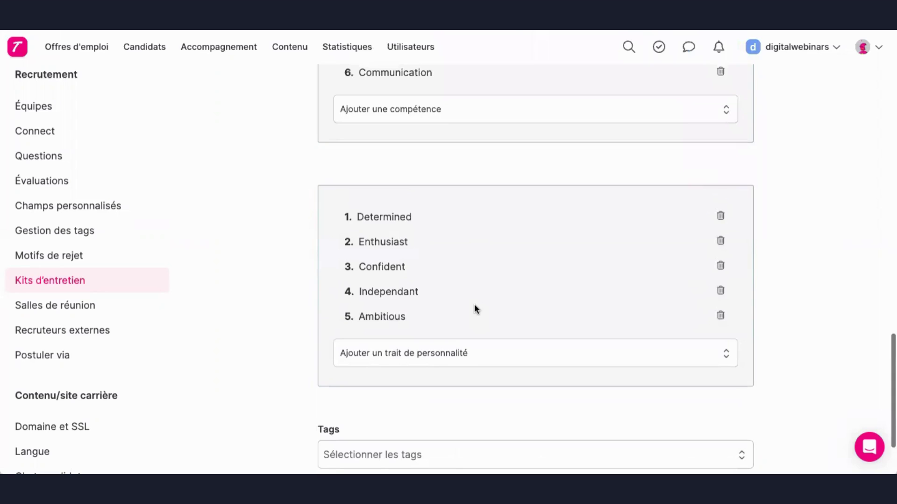
scroll(789, 318, down, 2)
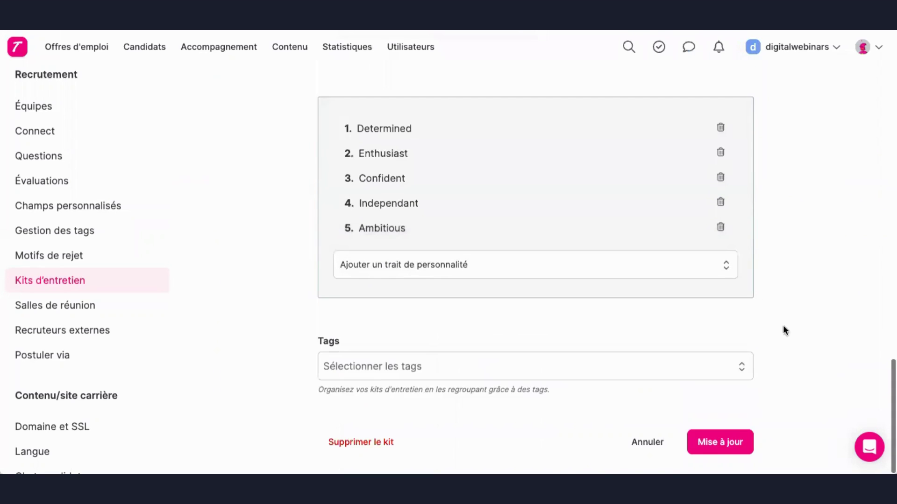
click(722, 444)
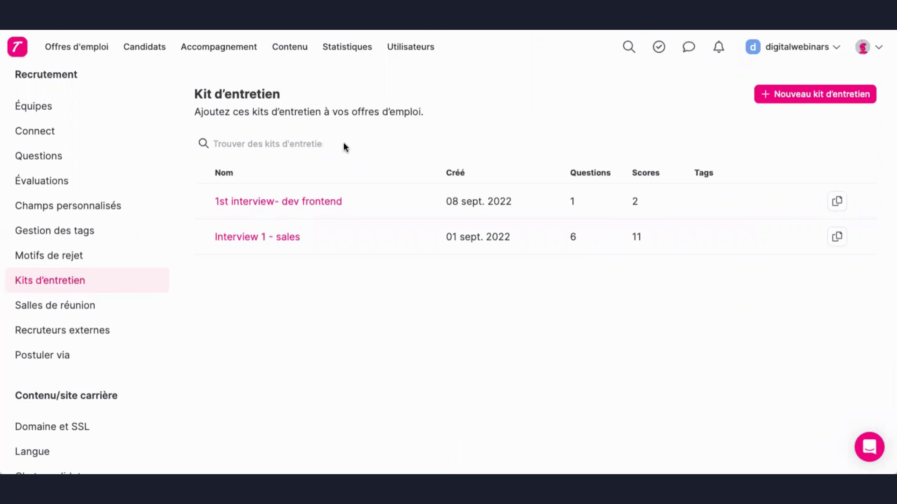
Open the Social Media Manager job offer for editing
click(71, 49)
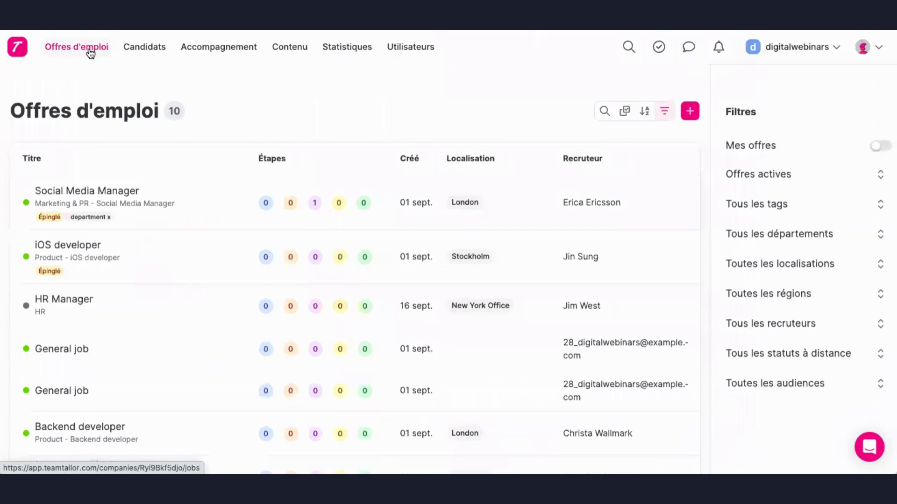
mouse_move(526, 200)
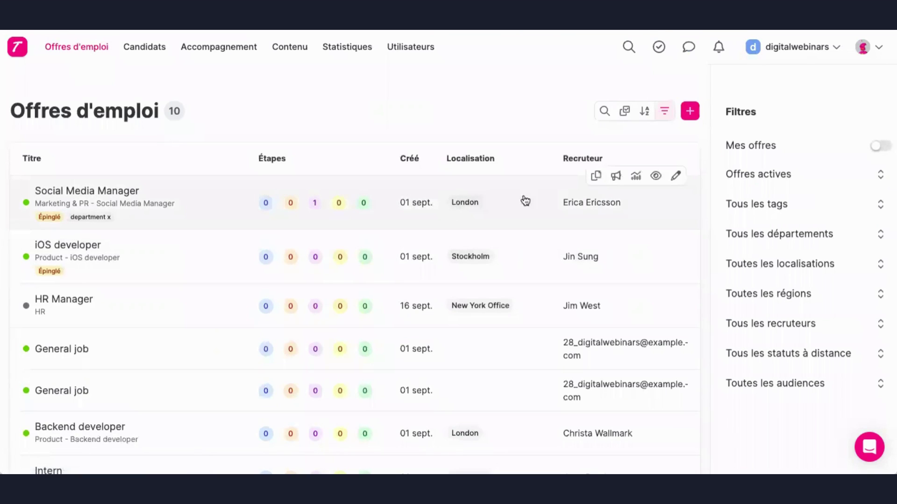
click(674, 179)
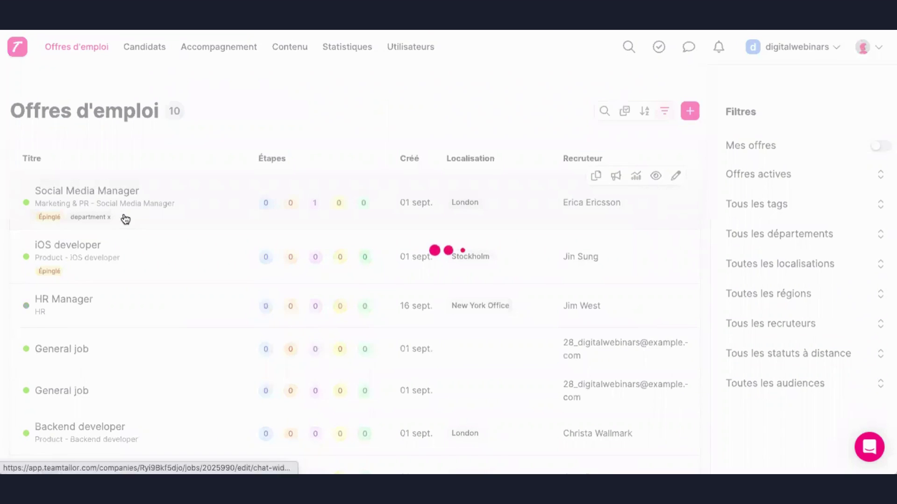
Open the interview kits of the Social Media Manager offer and remove the selected "1st interview- dev frontend" kit
scroll(122, 219, down, 3)
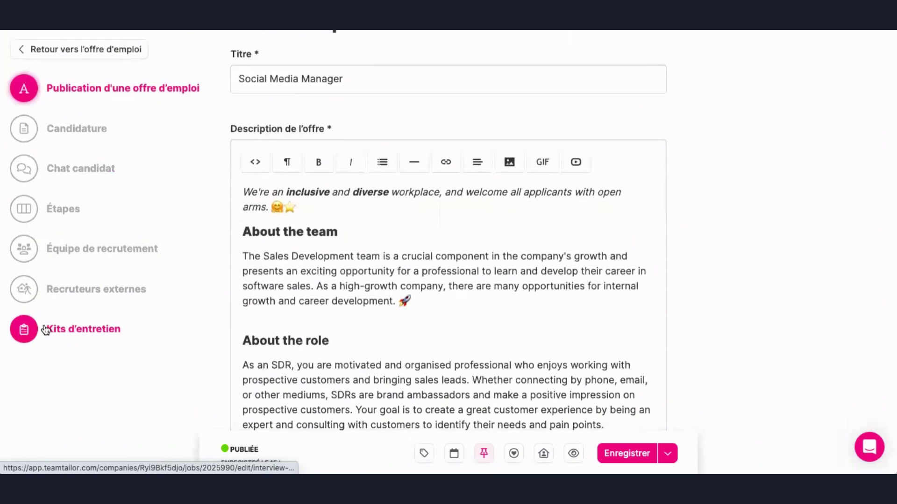
click(105, 337)
click(618, 211)
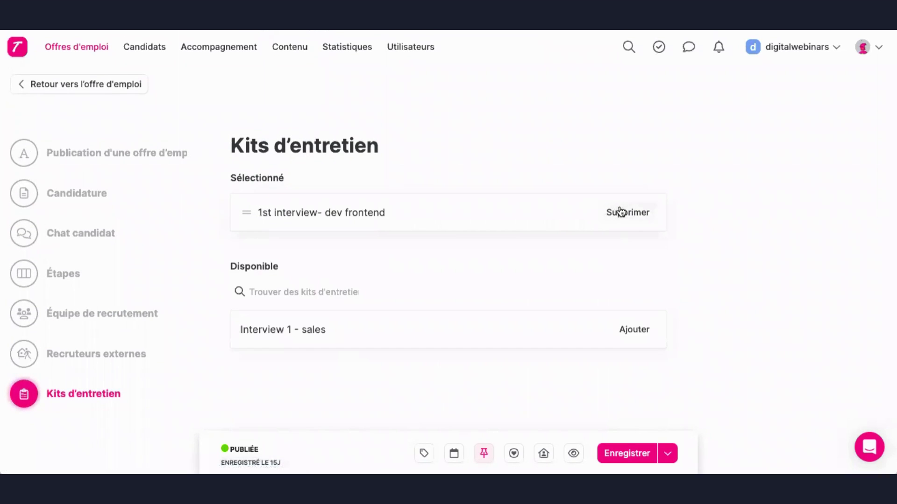
click(626, 213)
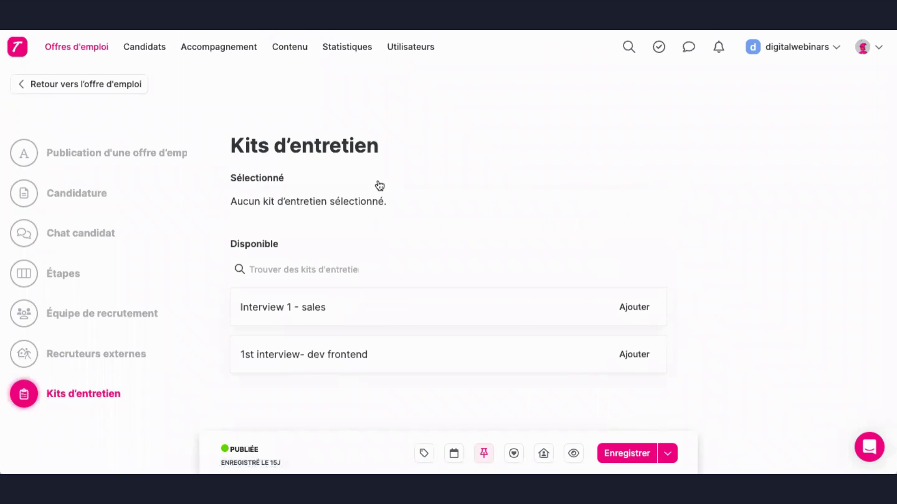
Add the "Interview 1 - sales" and "1st interview- dev frontend" kits, order the dev frontend kit first, and save the offer
click(634, 307)
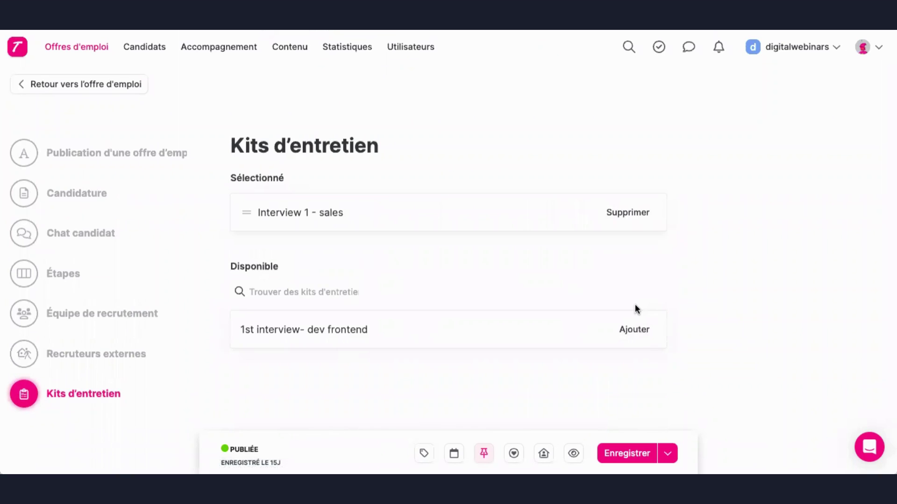
click(636, 329)
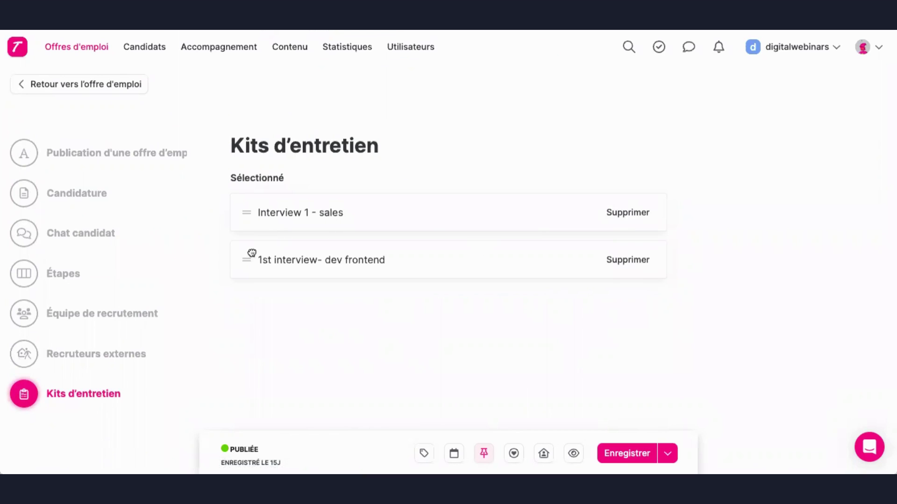
drag(244, 258, 246, 205)
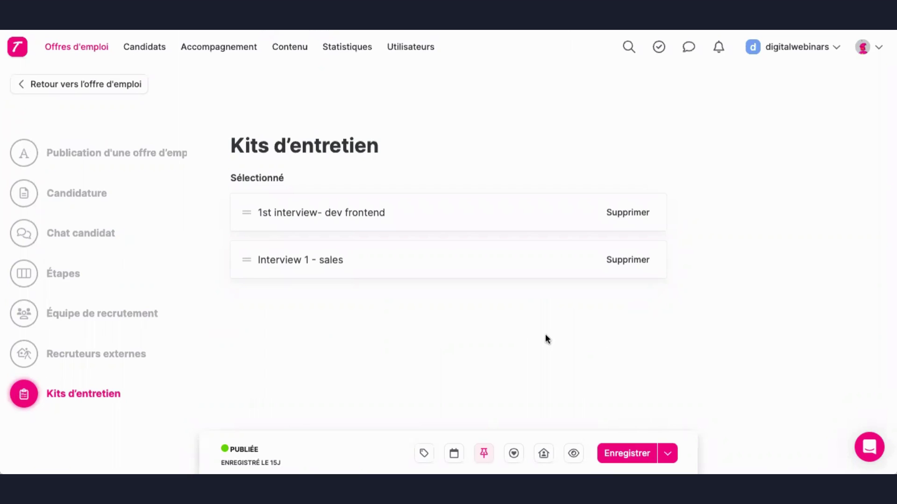
click(628, 454)
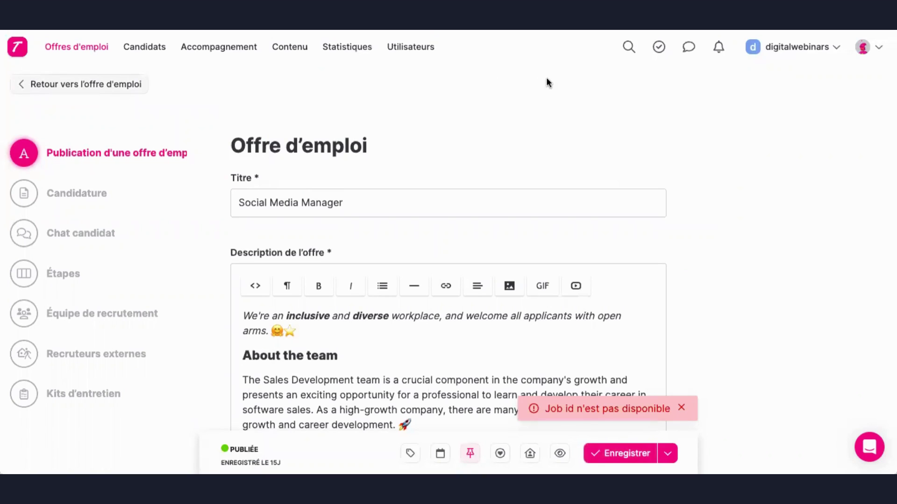
Open the profile of the candidate in the Interview stage of the Social Media Manager offer and show their interviews
click(74, 49)
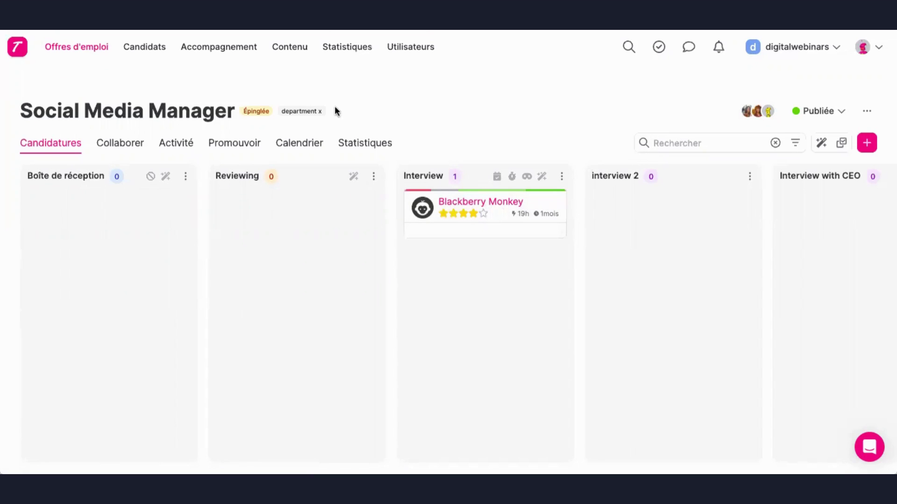
click(498, 210)
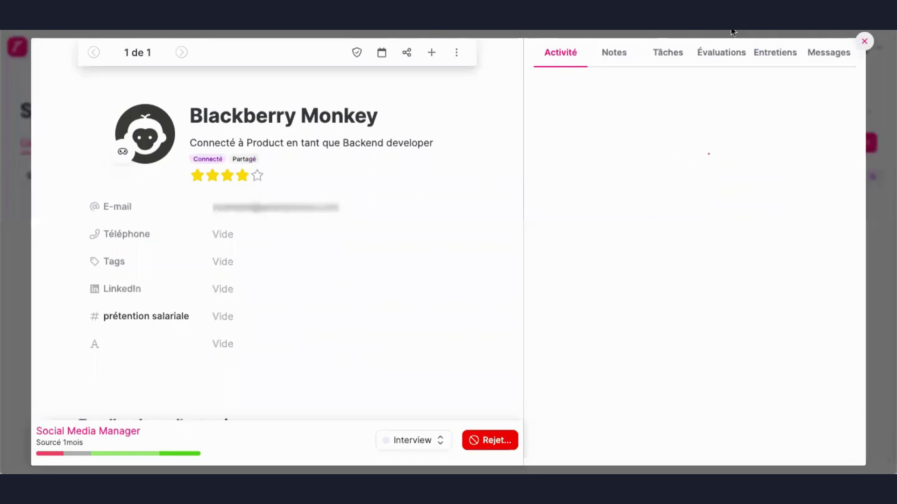
click(779, 54)
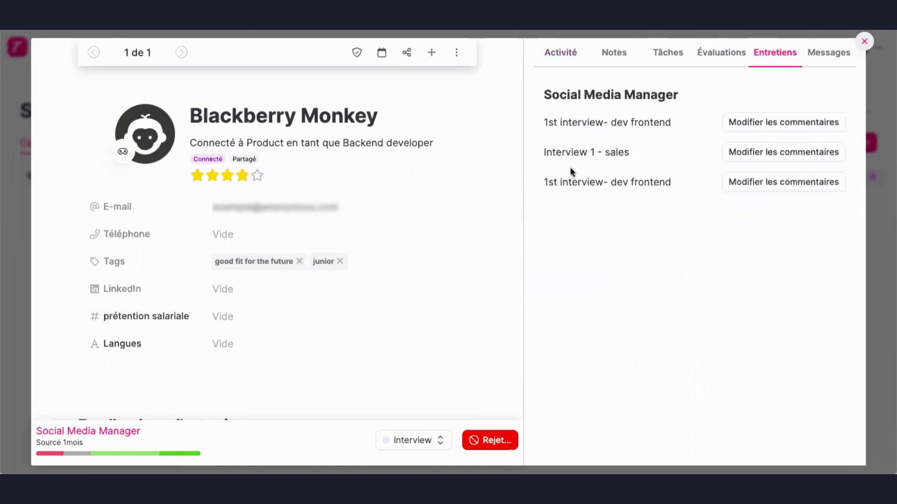
Open the comments of the first "1st interview- dev frontend" entry for editing and review its instructions, question, scores and notes
click(781, 126)
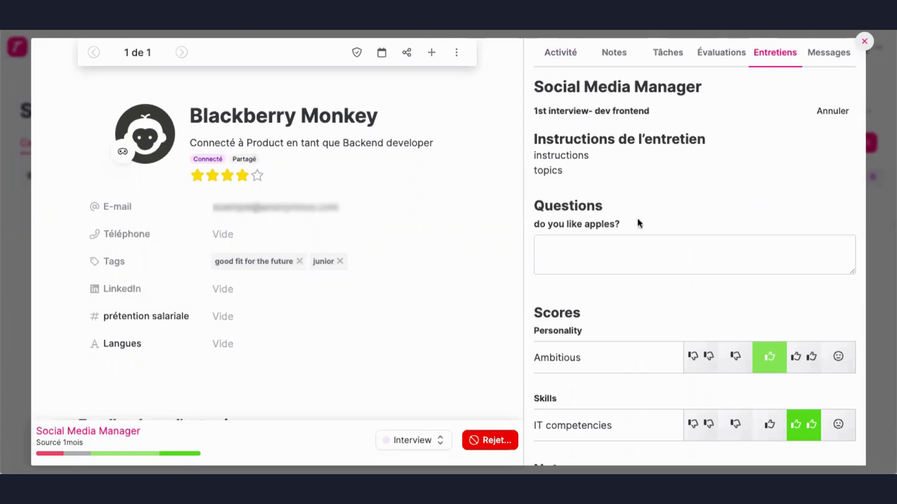
scroll(620, 262, down, 5)
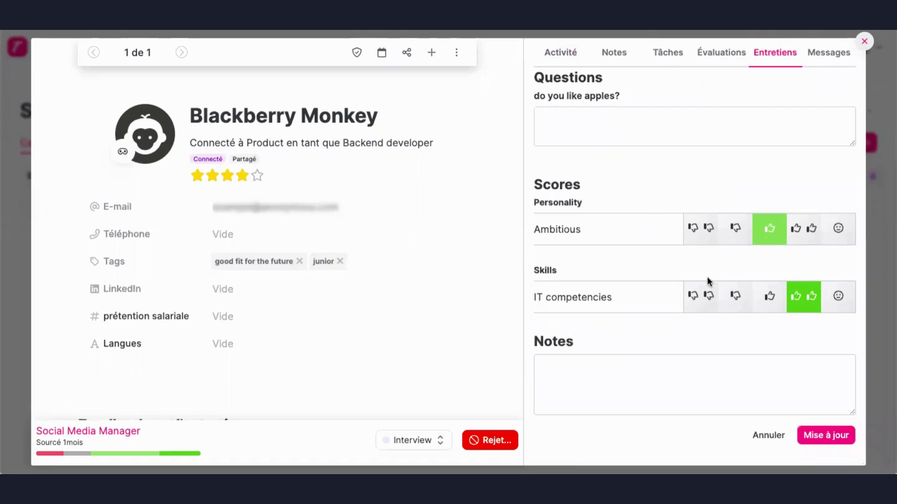
scroll(640, 221, up, 5)
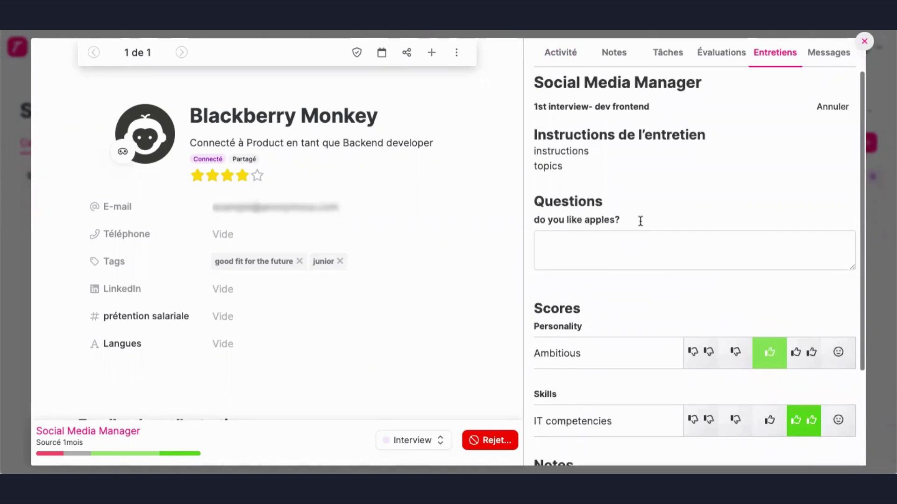
scroll(640, 221, down, 5)
scroll(640, 221, up, 5)
Review the answers and evaluation sheet in the candidate's "Interview 1 - sales" feedback and close the profile
scroll(292, 244, down, 2)
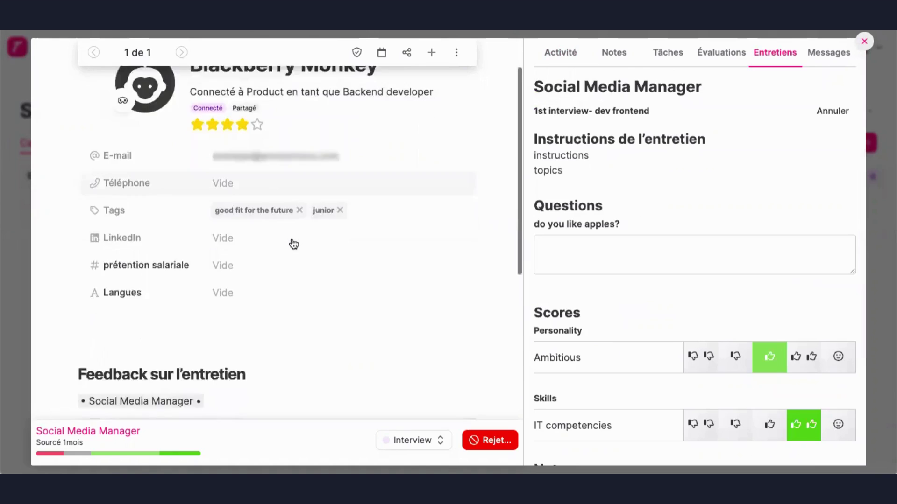
scroll(293, 244, down, 8)
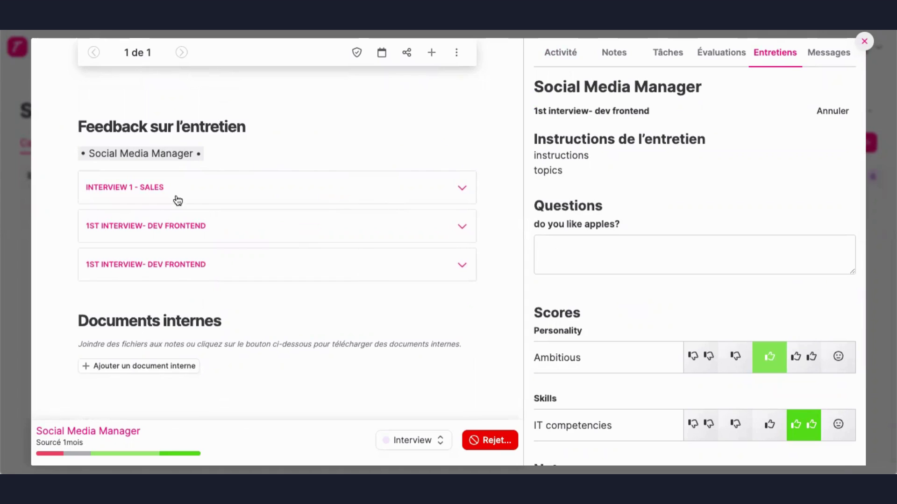
click(300, 195)
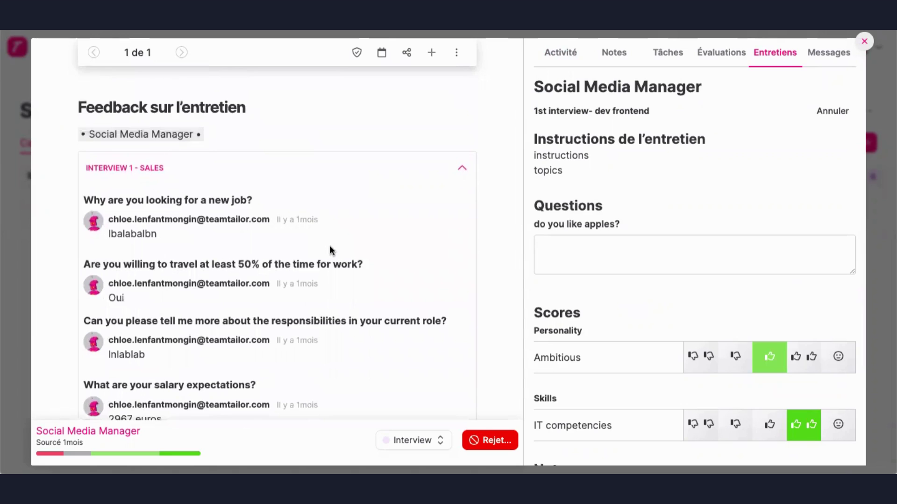
scroll(329, 245, down, 5)
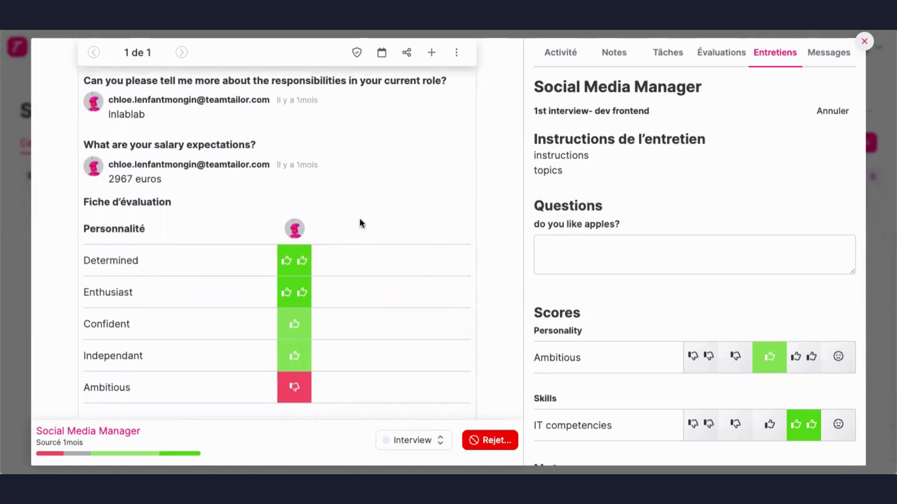
scroll(396, 292, down, 5)
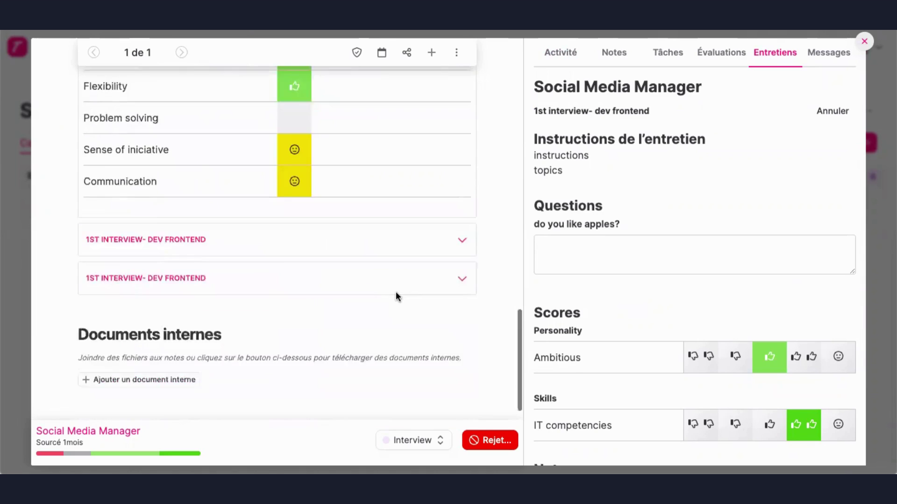
scroll(396, 291, up, 10)
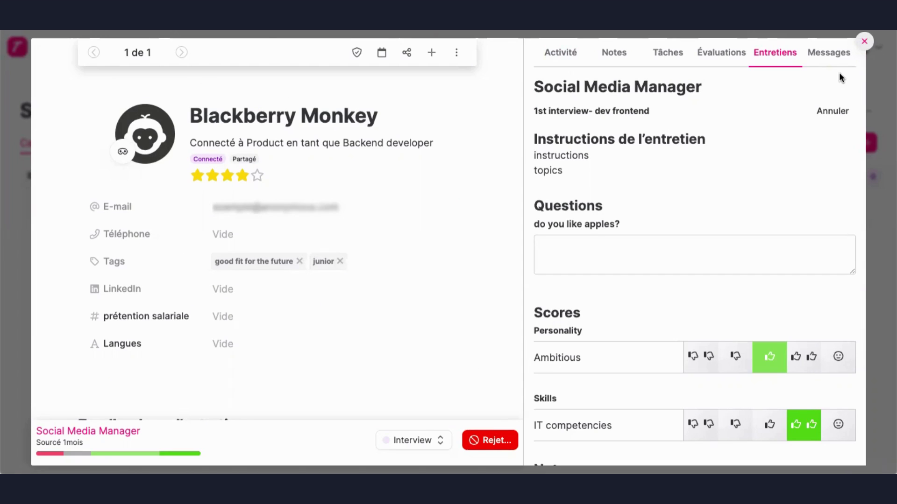
click(864, 41)
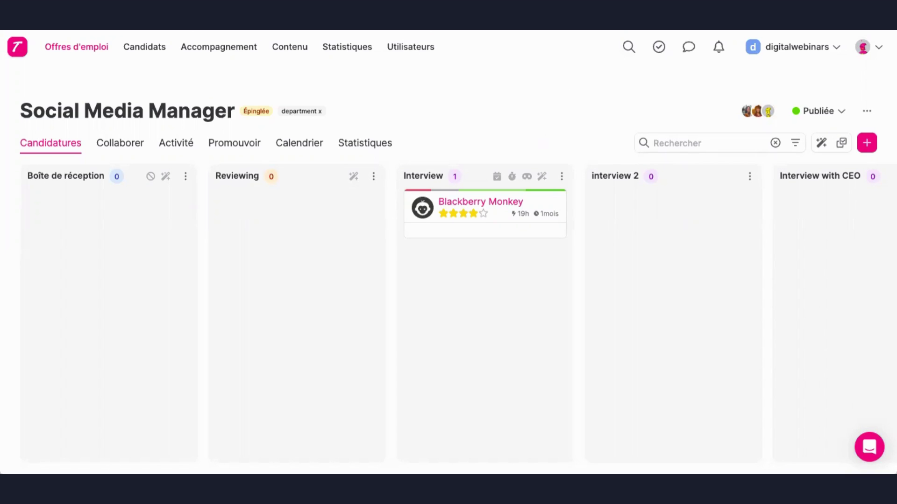